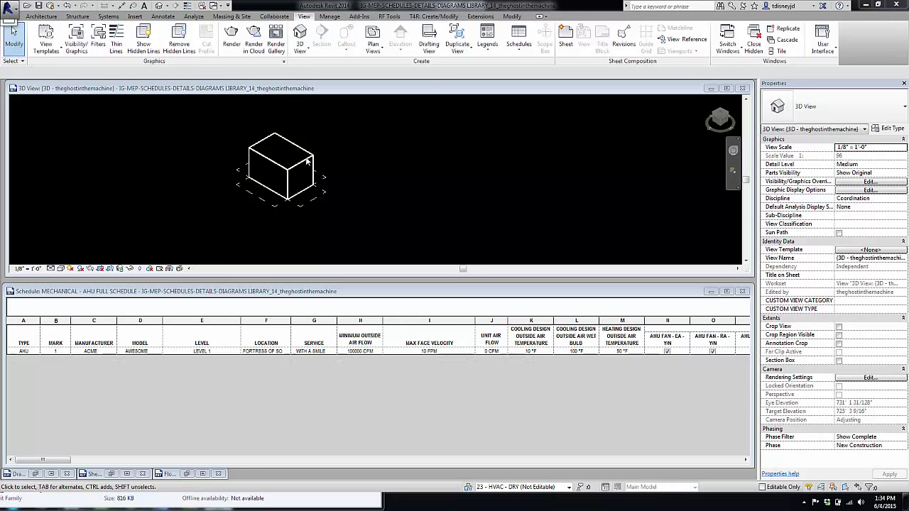
Make the AHU schedule active and look over its fields, closing them without changes.
{"action": "left_click", "coordinate": [304, 161]}
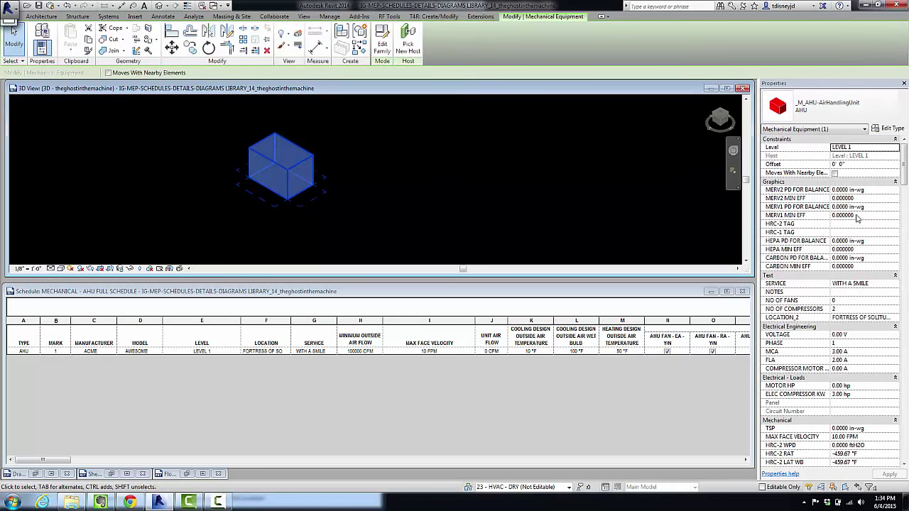
{"action": "left_click", "coordinate": [501, 233]}
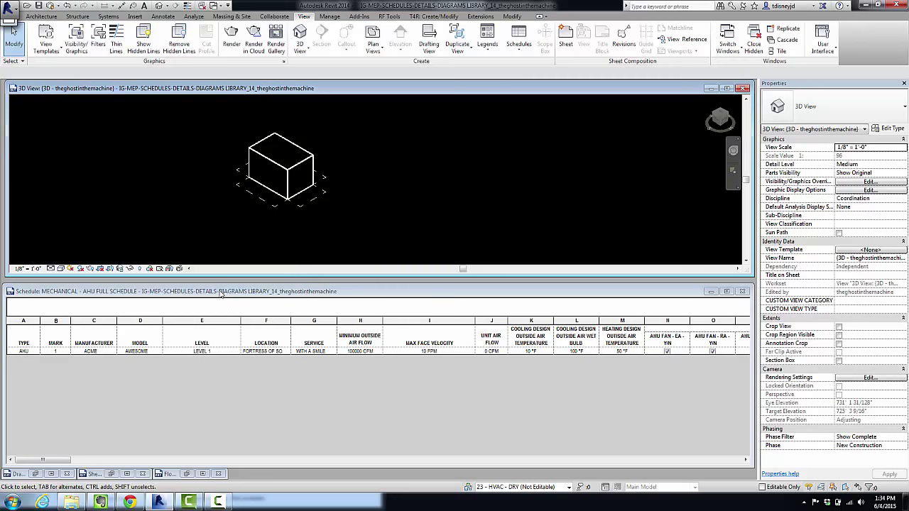
{"action": "left_click", "coordinate": [255, 293]}
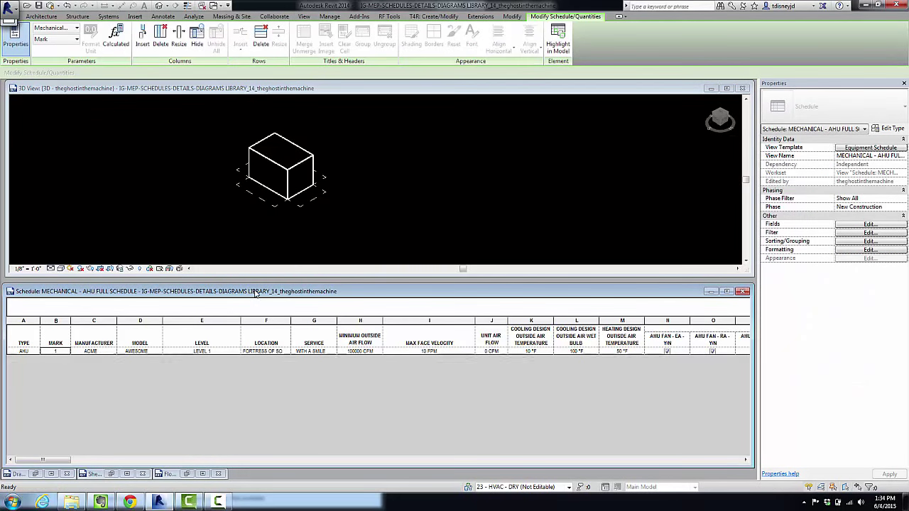
{"action": "left_click", "coordinate": [870, 225]}
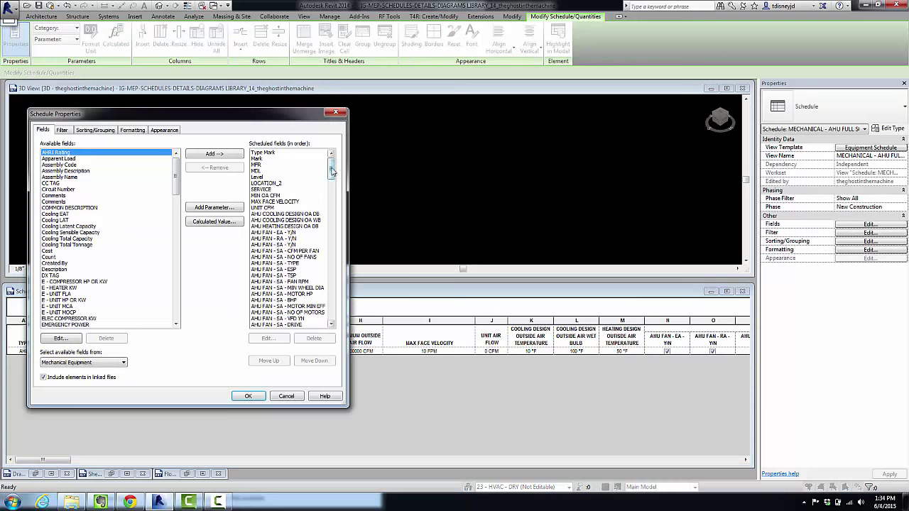
{"action": "mouse_move", "coordinate": [331, 169]}
{"action": "left_mouse_down"}
{"action": "mouse_move", "coordinate": [338, 214]}
{"action": "mouse_move", "coordinate": [328, 318]}
{"action": "mouse_move", "coordinate": [334, 161]}
{"action": "left_mouse_up"}
{"action": "left_click", "coordinate": [335, 112]}
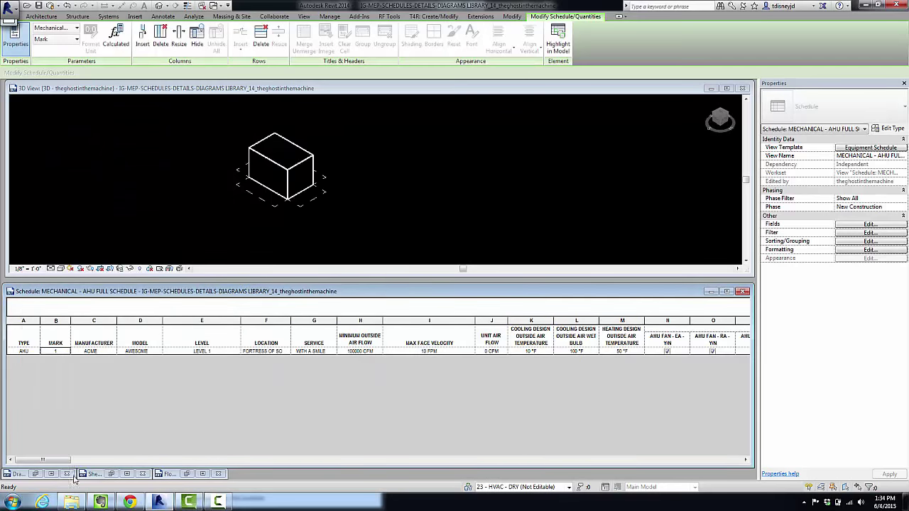
Drag the Air_Handling_Unit-Aaon-RQA-V-AC-GAS family from the Aaon folder into the 3D view.
{"action": "left_click_drag", "start_coordinate": [61, 460], "coordinate": [32, 461]}
{"action": "left_click", "coordinate": [71, 502]}
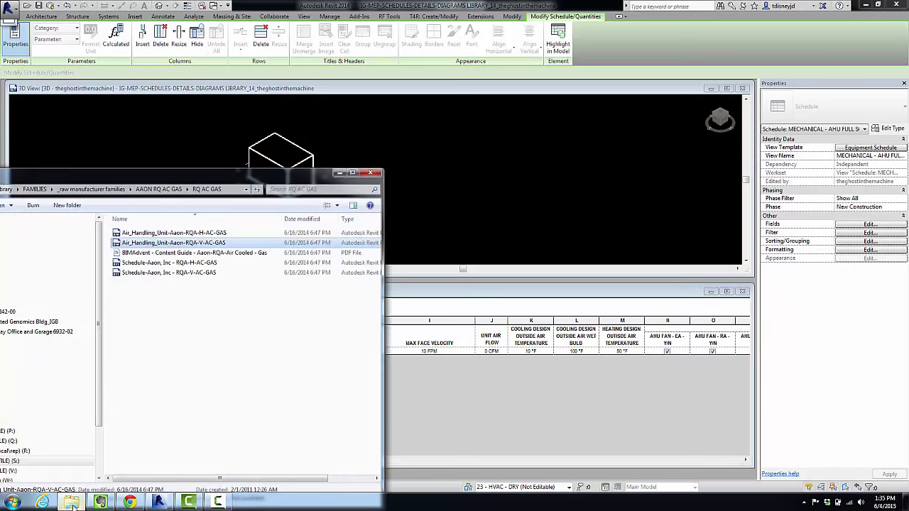
{"action": "left_click_drag", "start_coordinate": [174, 242], "coordinate": [432, 190]}
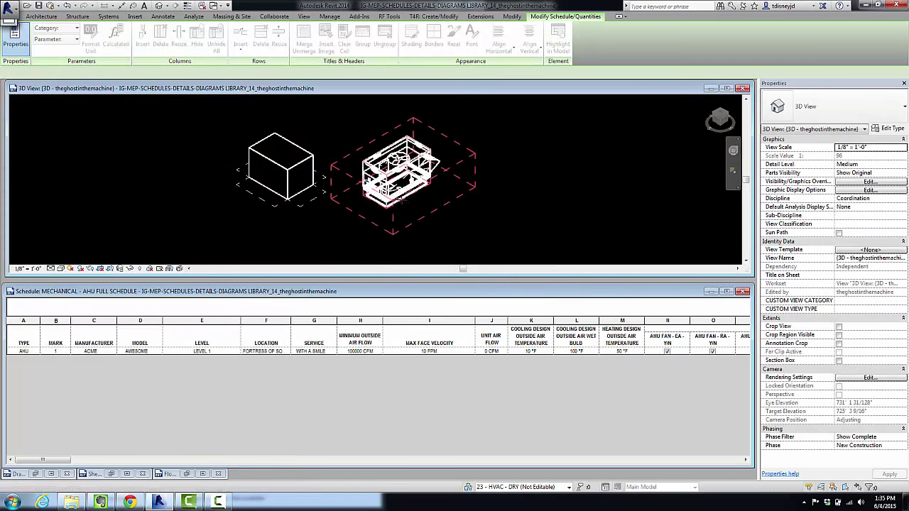
Place the Aaon unit beside the generic box and finish placement.
{"action": "left_click", "coordinate": [410, 175]}
{"action": "key", "text": "Escape"}
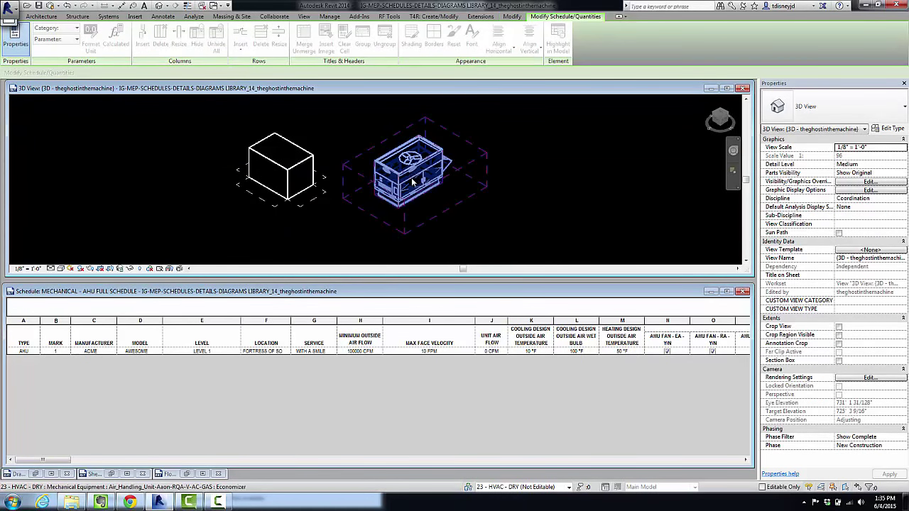
{"action": "left_click", "coordinate": [892, 129]}
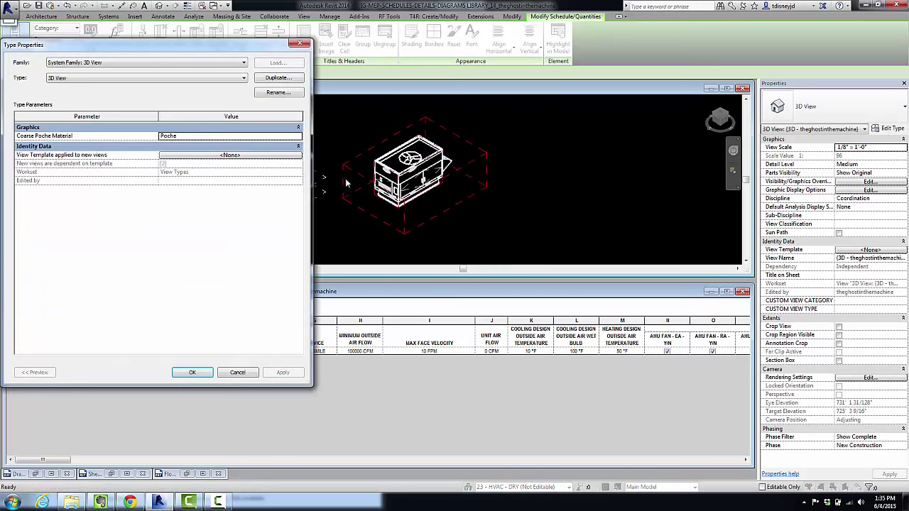
{"action": "left_click", "coordinate": [299, 44]}
Set the placed Aaon unit's Type Mark to AHU in its type properties.
{"action": "left_click", "coordinate": [408, 178]}
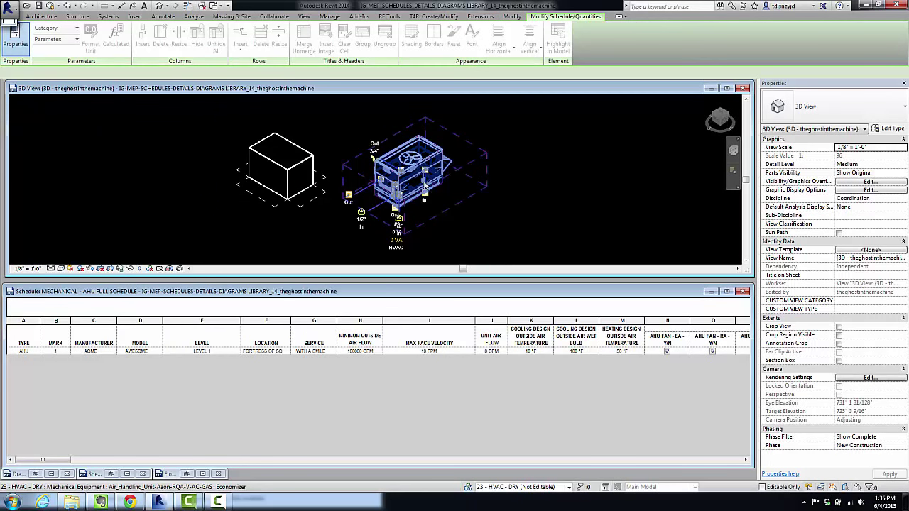
{"action": "left_click", "coordinate": [894, 130]}
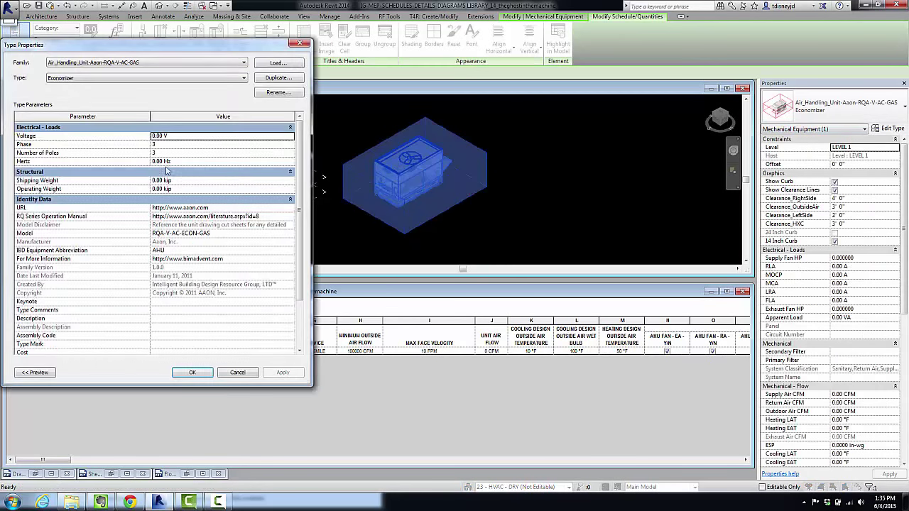
{"action": "left_click_drag", "start_coordinate": [300, 226], "coordinate": [298, 287]}
{"action": "left_click", "coordinate": [170, 299]}
{"action": "type", "text": "AH"}
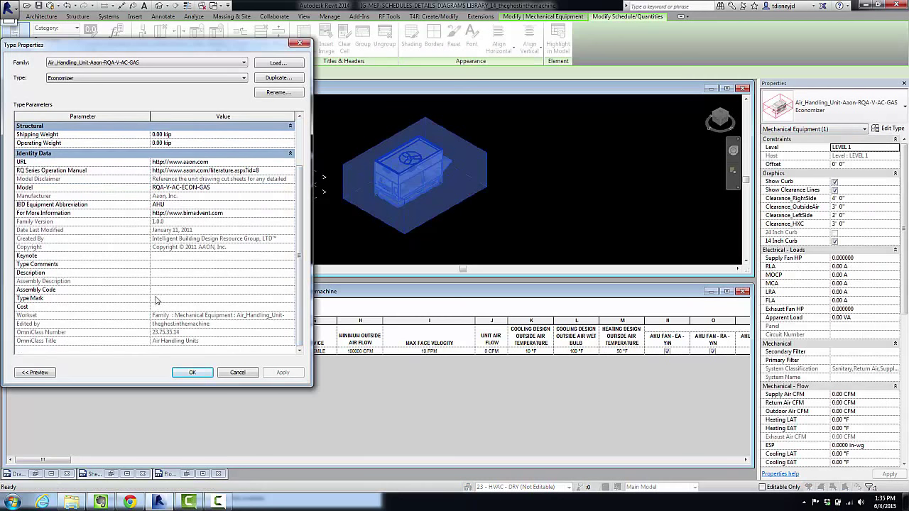
{"action": "type", "text": "U"}
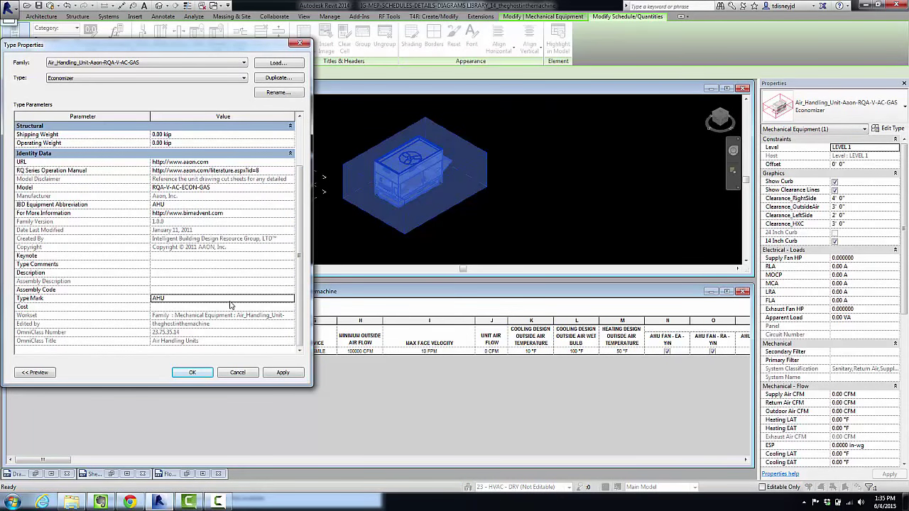
{"action": "left_click", "coordinate": [191, 372]}
Dismiss the duplicate Type Mark warning and give the new schedule row Mark 2.
{"action": "left_click", "coordinate": [489, 282]}
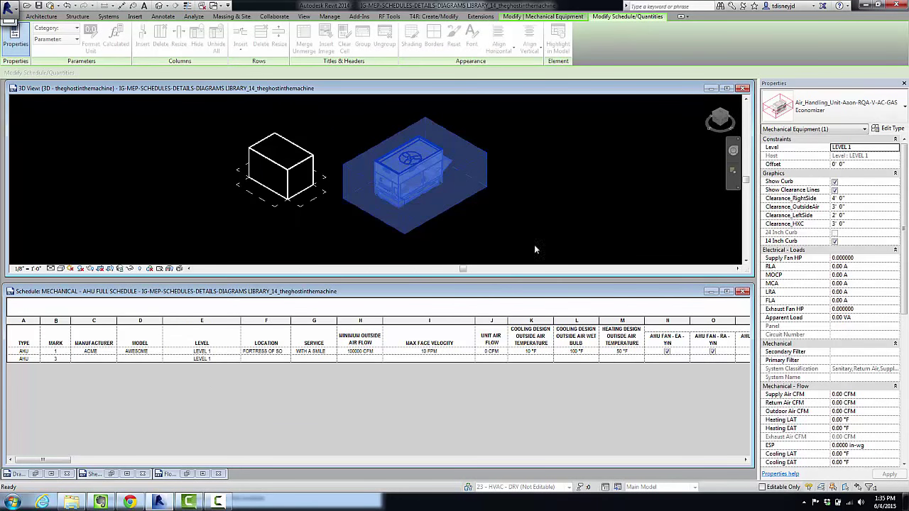
{"action": "key", "text": "Escape"}
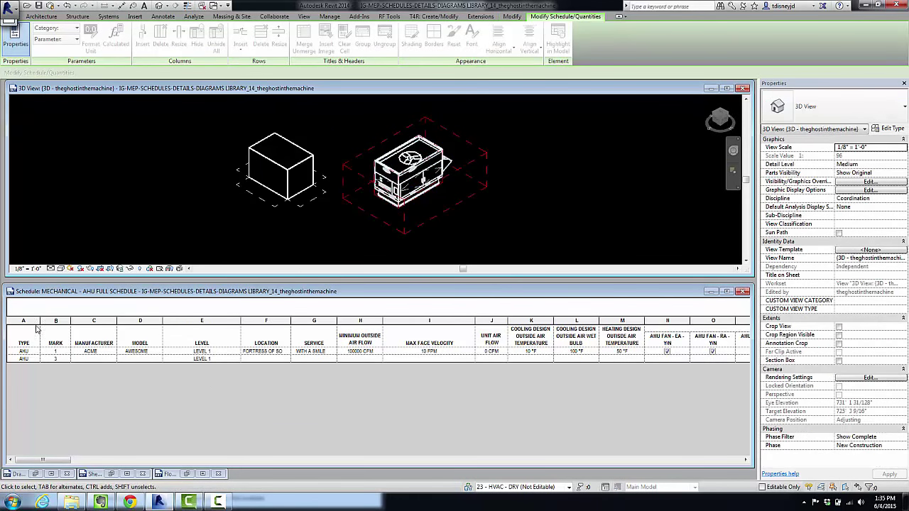
{"action": "left_click", "coordinate": [63, 359]}
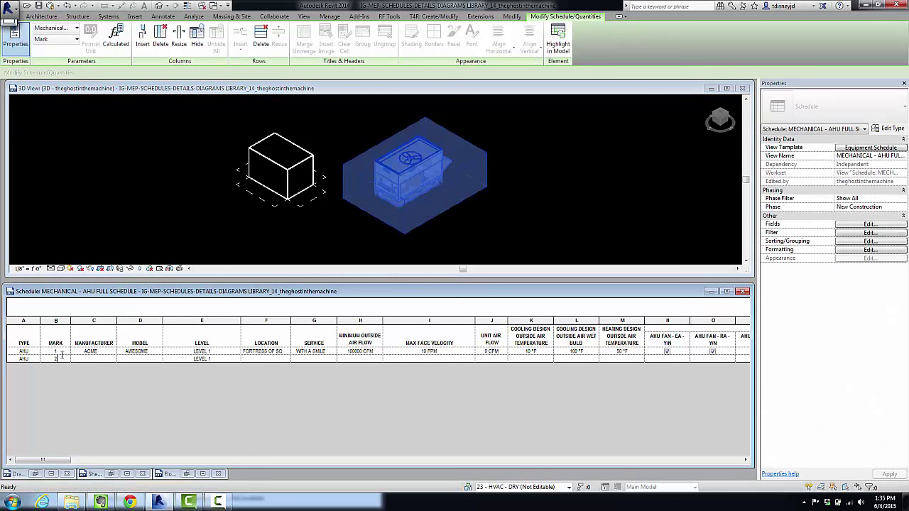
{"action": "left_click", "coordinate": [142, 358]}
Check row 2's Location, Service, face velocity, air flow and design temperature cells.
{"action": "left_click", "coordinate": [281, 360]}
{"action": "left_click", "coordinate": [321, 360]}
{"action": "left_click", "coordinate": [426, 360]}
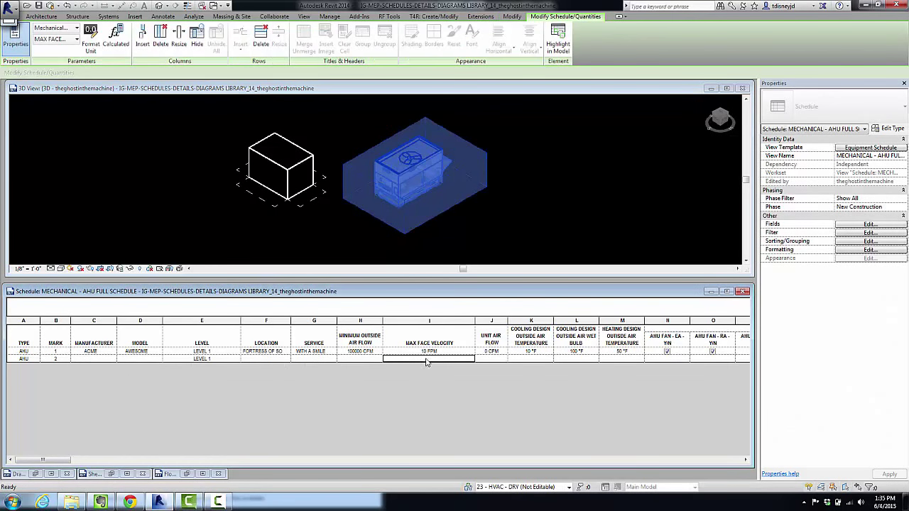
{"action": "left_click", "coordinate": [501, 360]}
{"action": "left_click", "coordinate": [538, 360]}
{"action": "left_click", "coordinate": [576, 360]}
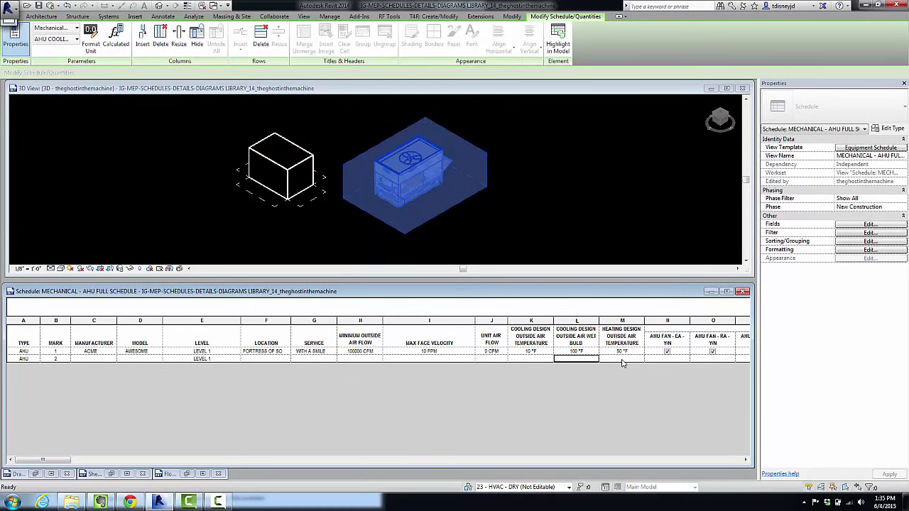
{"action": "left_click", "coordinate": [622, 359]}
Select the Aaon unit in the 3D view and review its instance properties.
{"action": "left_click", "coordinate": [485, 152]}
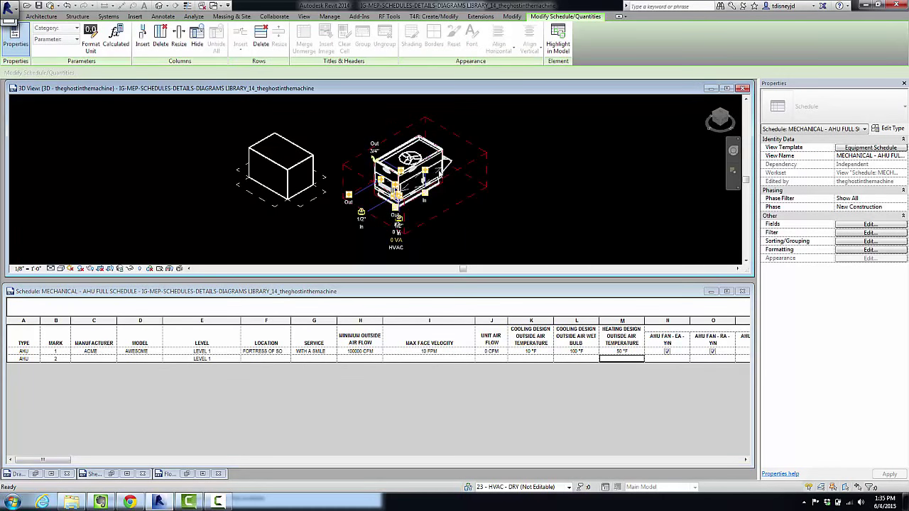
{"action": "left_click", "coordinate": [440, 169]}
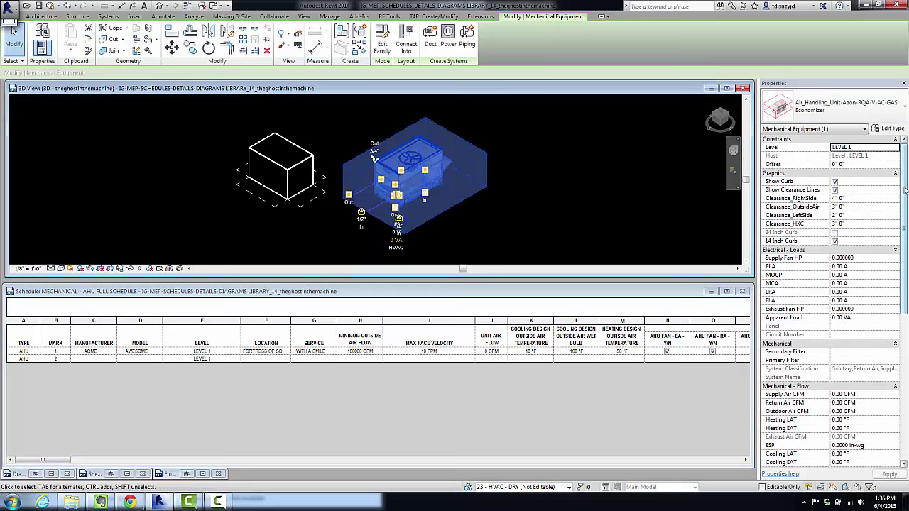
{"action": "scroll", "coordinate": [905, 190], "scroll_direction": "down", "scroll_amount": 10}
{"action": "scroll", "coordinate": [906, 191], "scroll_direction": "up", "scroll_amount": 10}
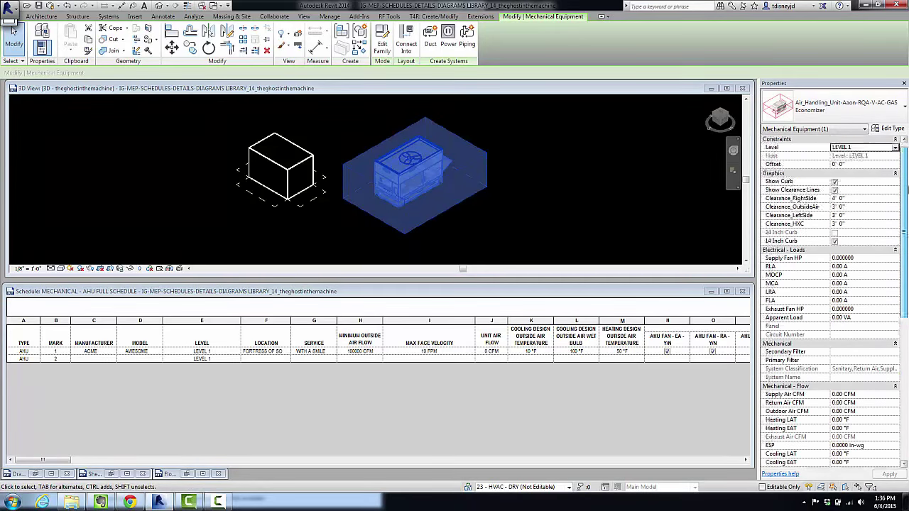
{"action": "scroll", "coordinate": [905, 190], "scroll_direction": "down", "scroll_amount": 10}
{"action": "scroll", "coordinate": [905, 190], "scroll_direction": "up", "scroll_amount": 8}
{"action": "scroll", "coordinate": [902, 188], "scroll_direction": "down", "scroll_amount": 8}
{"action": "scroll", "coordinate": [895, 186], "scroll_direction": "up", "scroll_amount": 8}
In the Aaon family's Family Types, add shared parameter AHU FAN - EA - EFF TEXT from _M - AHU AND FAN.
{"action": "left_click", "coordinate": [383, 43]}
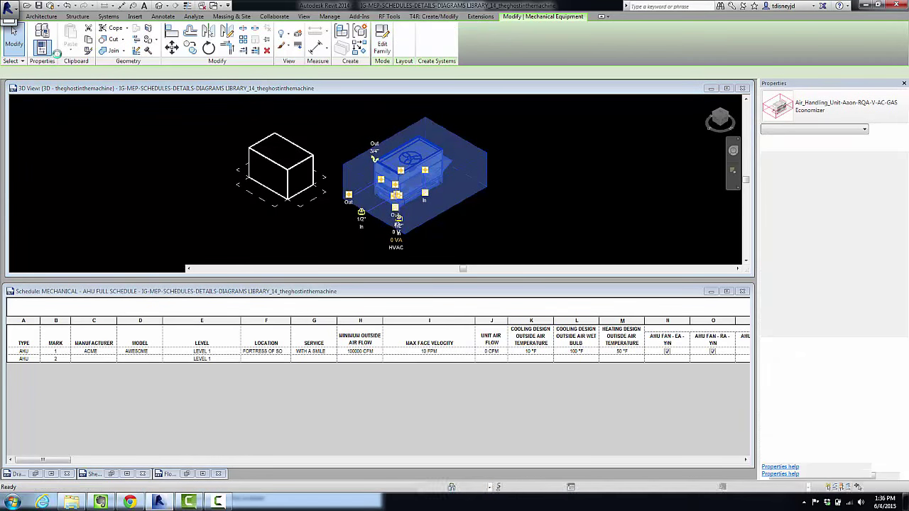
{"action": "left_click", "coordinate": [56, 47]}
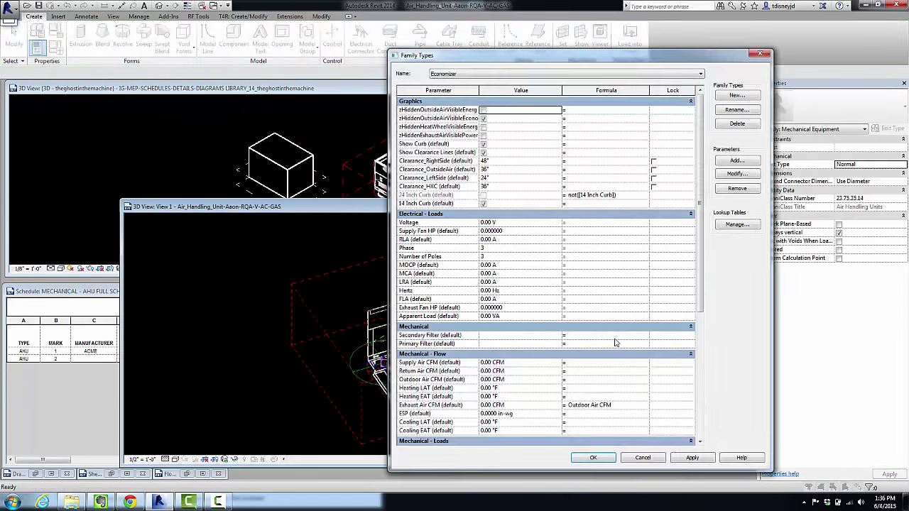
{"action": "left_click", "coordinate": [729, 161]}
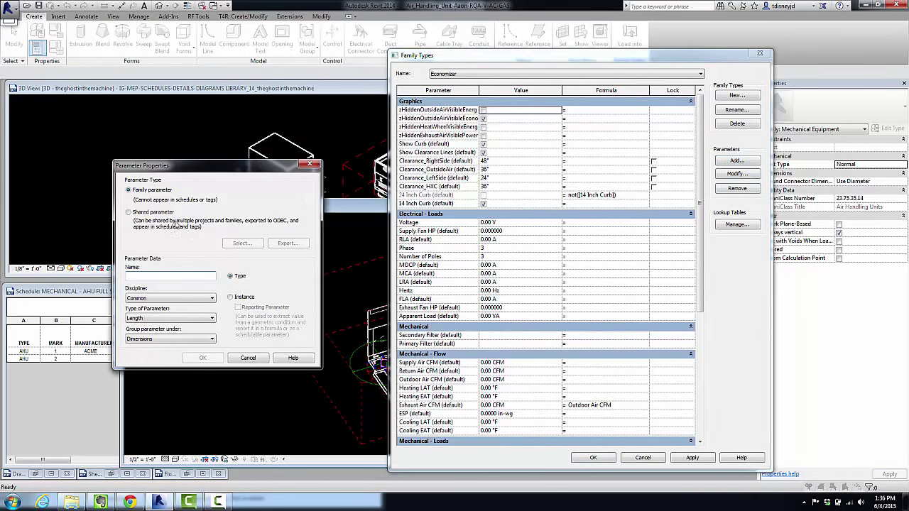
{"action": "left_click", "coordinate": [152, 213]}
{"action": "left_click", "coordinate": [242, 243]}
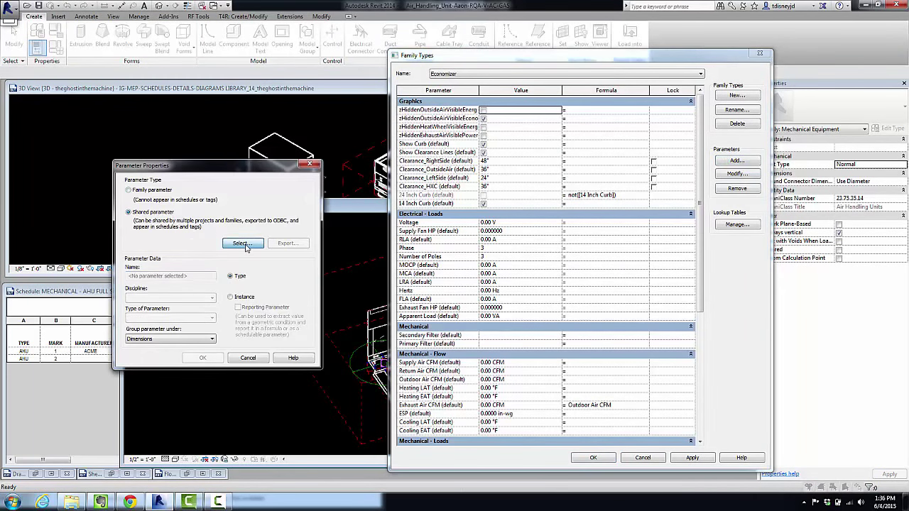
{"action": "left_click", "coordinate": [282, 227]}
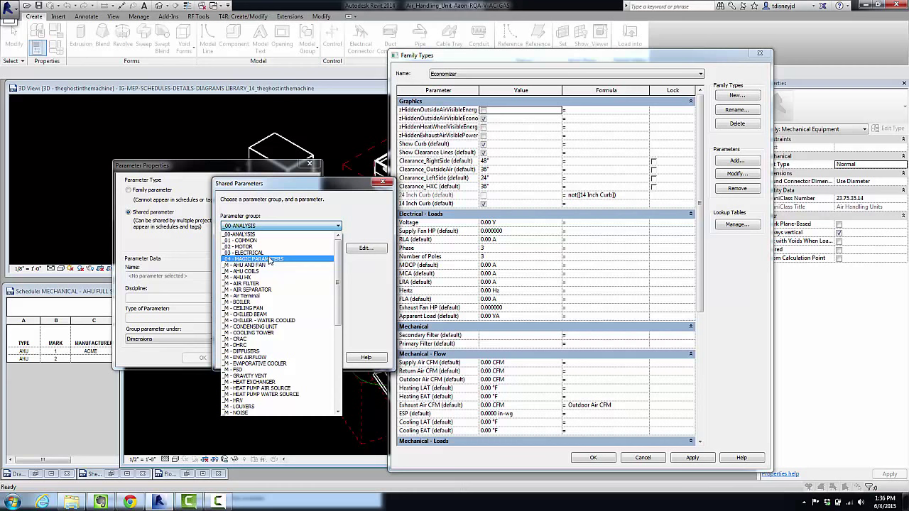
{"action": "left_click", "coordinate": [247, 265]}
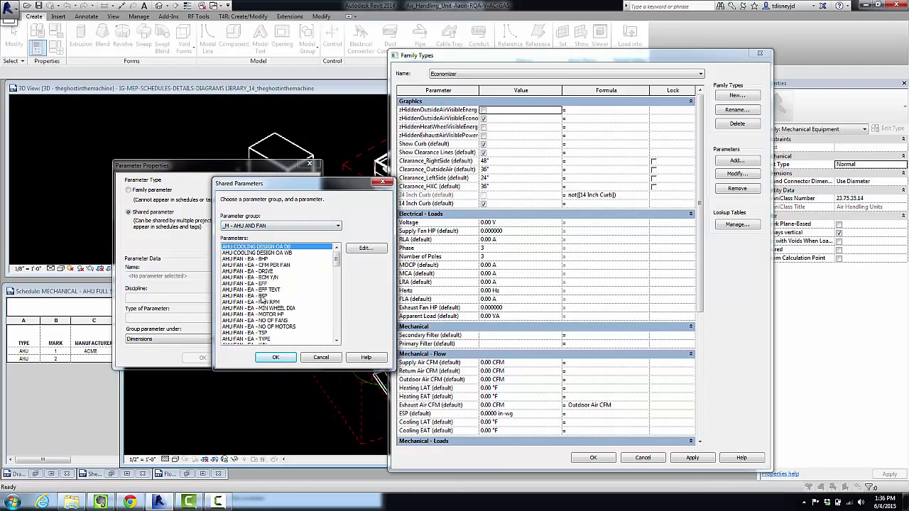
{"action": "left_click", "coordinate": [250, 290]}
{"action": "left_click", "coordinate": [276, 358]}
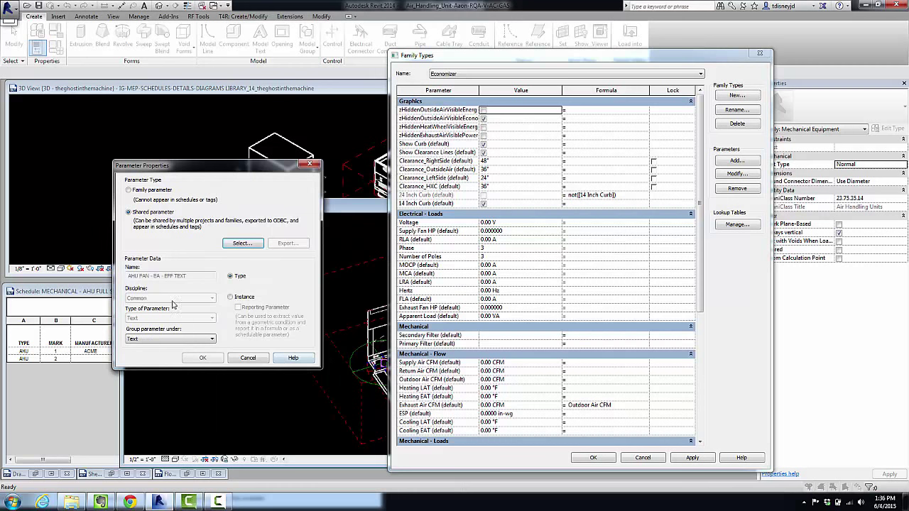
{"action": "left_click", "coordinate": [203, 358]}
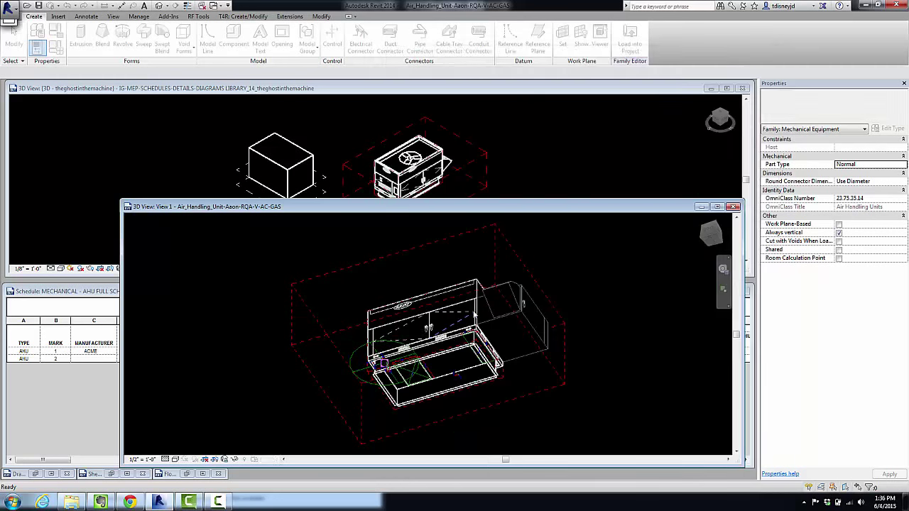
Accept the family type changes and close the family without saving.
{"action": "left_click", "coordinate": [595, 459]}
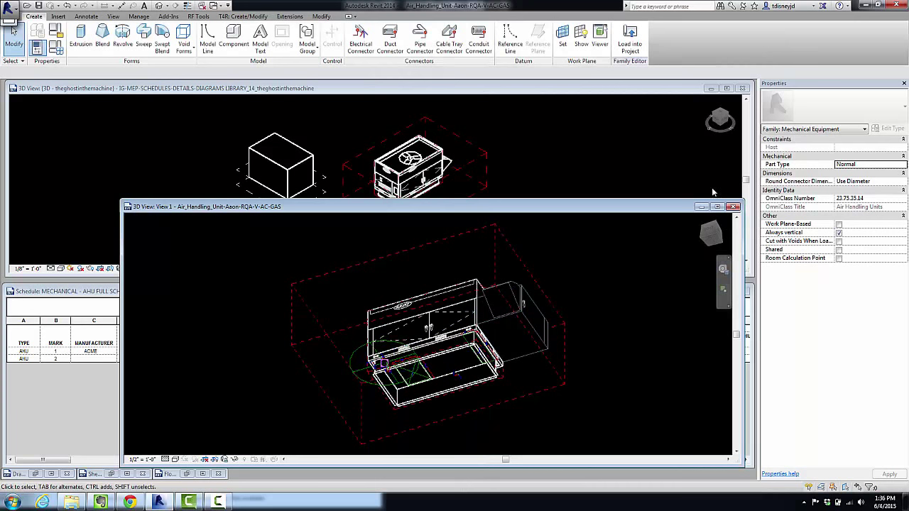
{"action": "left_click", "coordinate": [735, 207]}
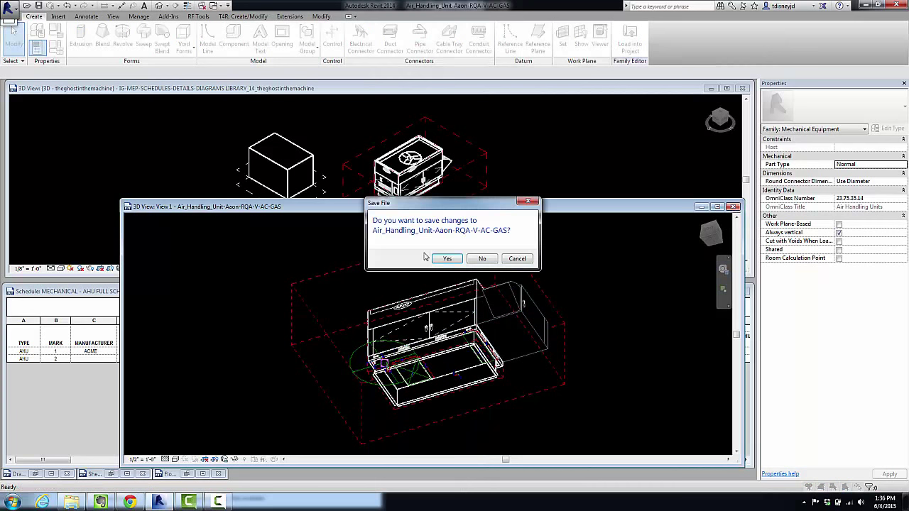
{"action": "left_click", "coordinate": [485, 258]}
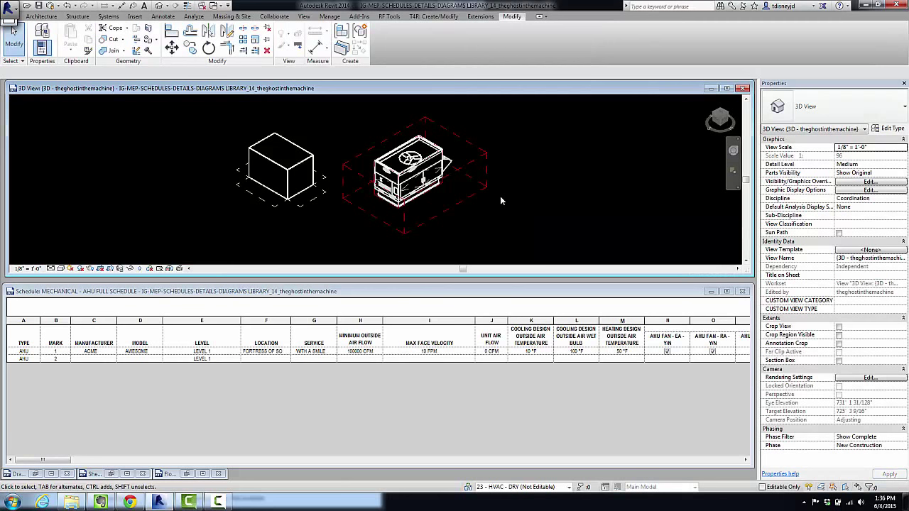
Select the Aaon air-handling unit and bring up the RF Tools ribbon.
{"action": "left_click", "coordinate": [434, 171]}
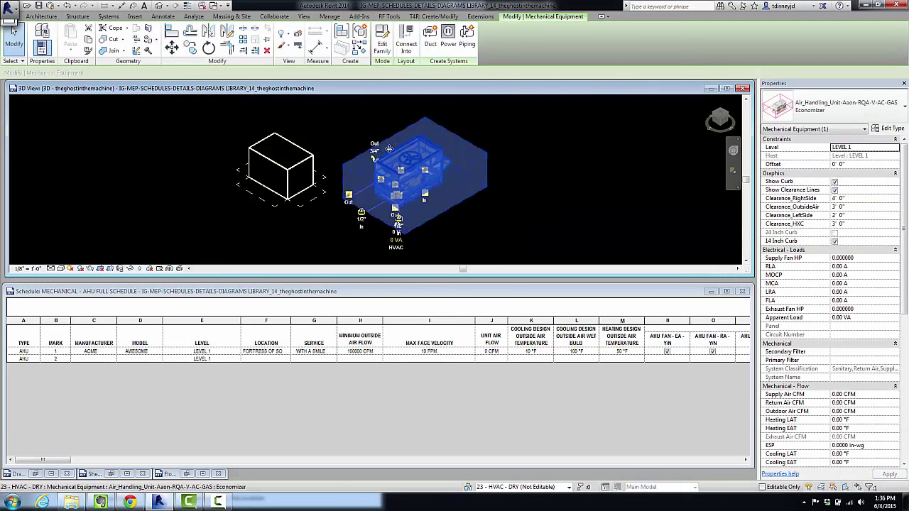
{"action": "left_click", "coordinate": [391, 17]}
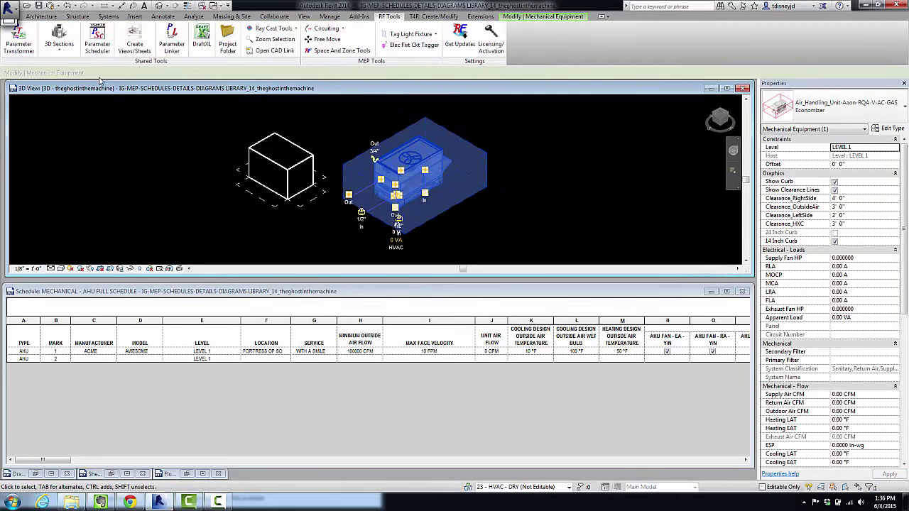
In Parameter Scheduler, load the shared parameter file and add MFR and MDL to the list.
{"action": "left_click", "coordinate": [98, 44]}
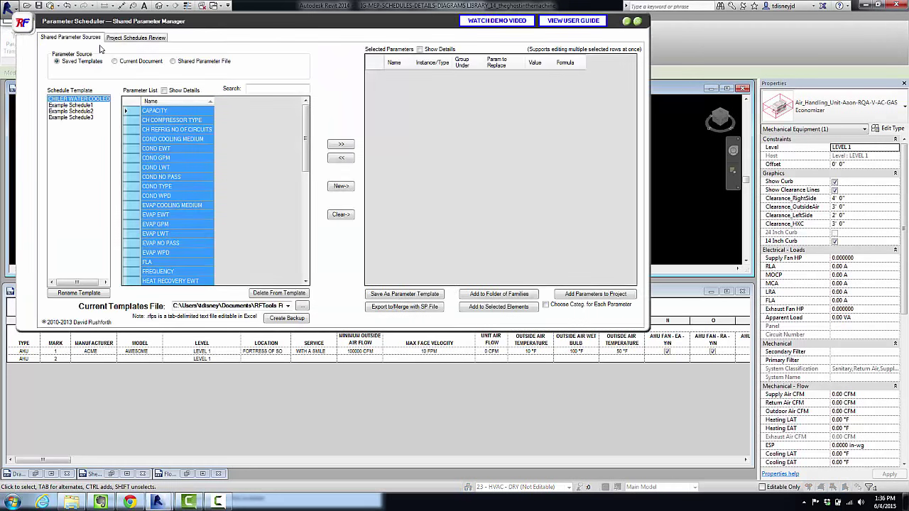
{"action": "left_click", "coordinate": [173, 62]}
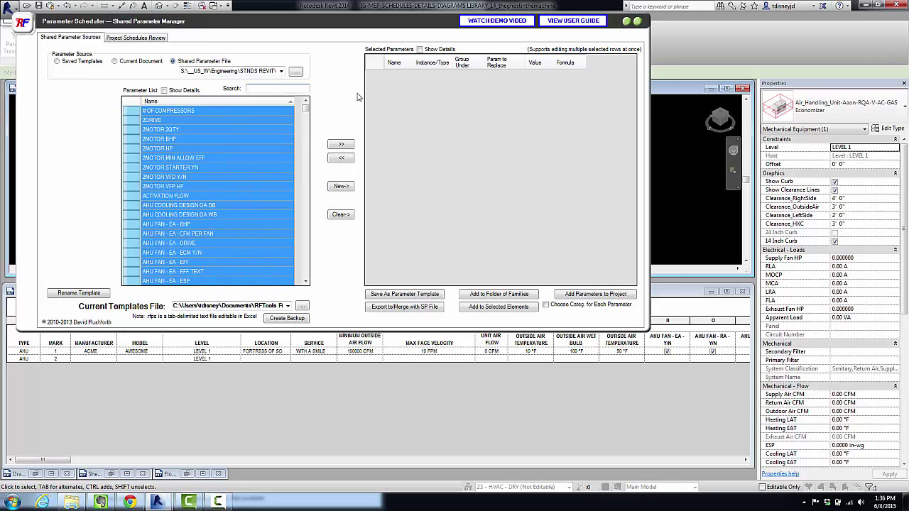
{"action": "type", "text": "MFR"}
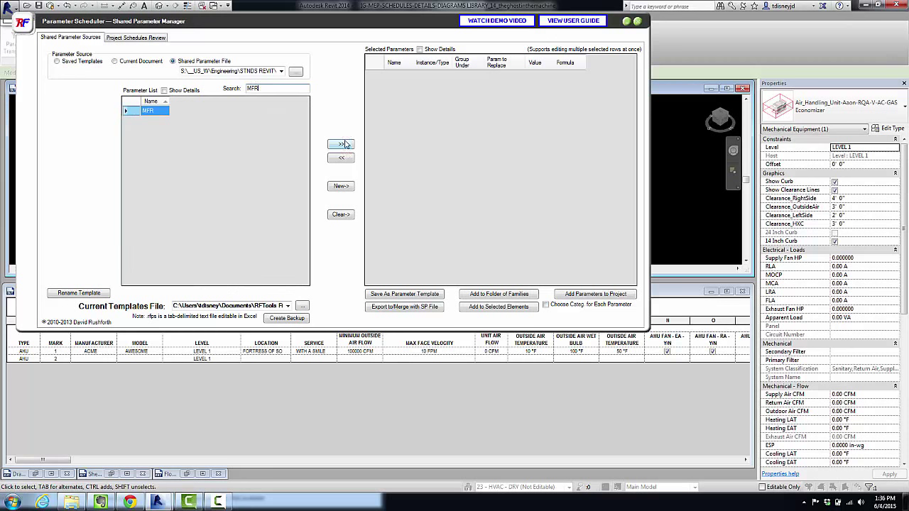
{"action": "left_click", "coordinate": [344, 145]}
{"action": "double_click", "coordinate": [262, 90]}
{"action": "type", "text": "M"}
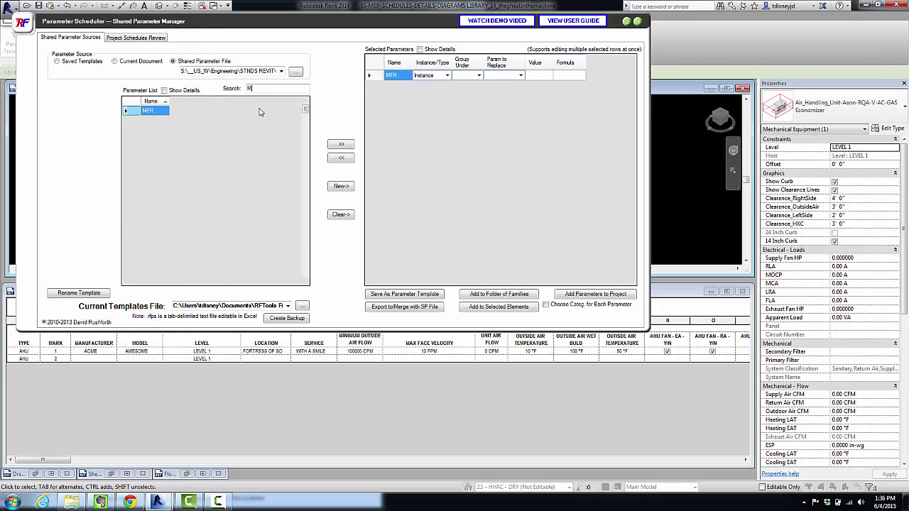
{"action": "type", "text": "DL"}
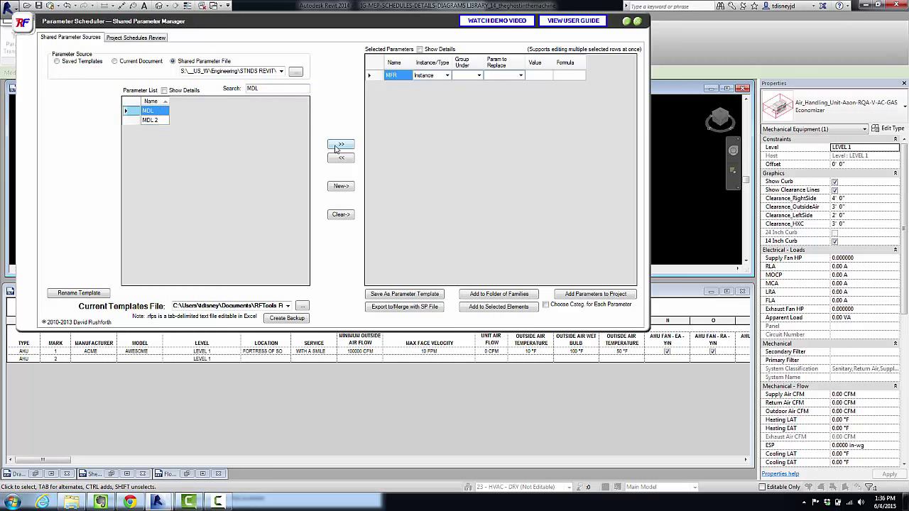
{"action": "left_click", "coordinate": [338, 146]}
Add HC APD through HC LAT WB and CC APD through CC WFD, then apply them to the unit.
{"action": "double_click", "coordinate": [253, 88]}
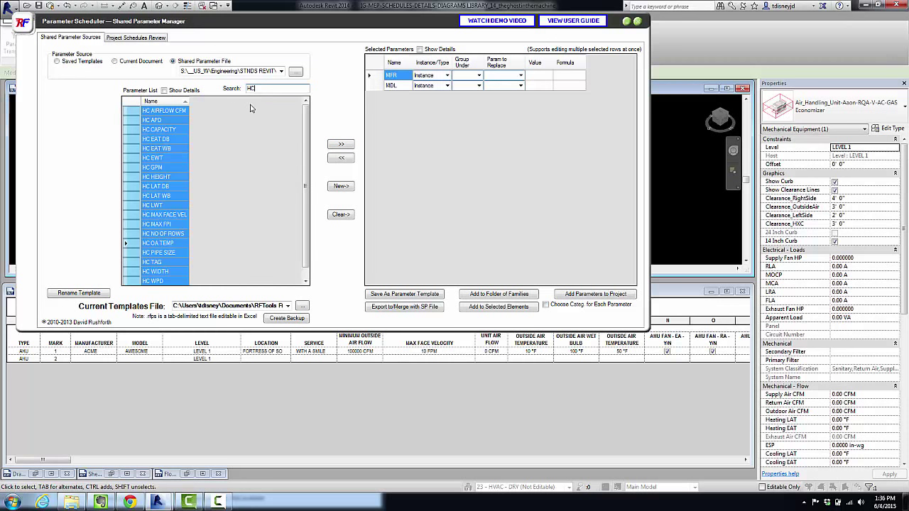
{"action": "left_click_drag", "start_coordinate": [165, 120], "coordinate": [169, 196]}
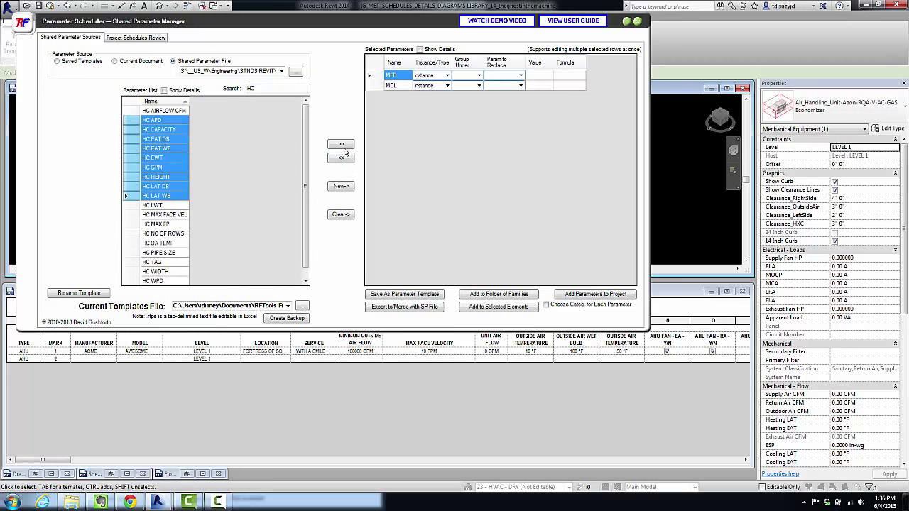
{"action": "left_click", "coordinate": [341, 144]}
{"action": "left_click", "coordinate": [261, 90]}
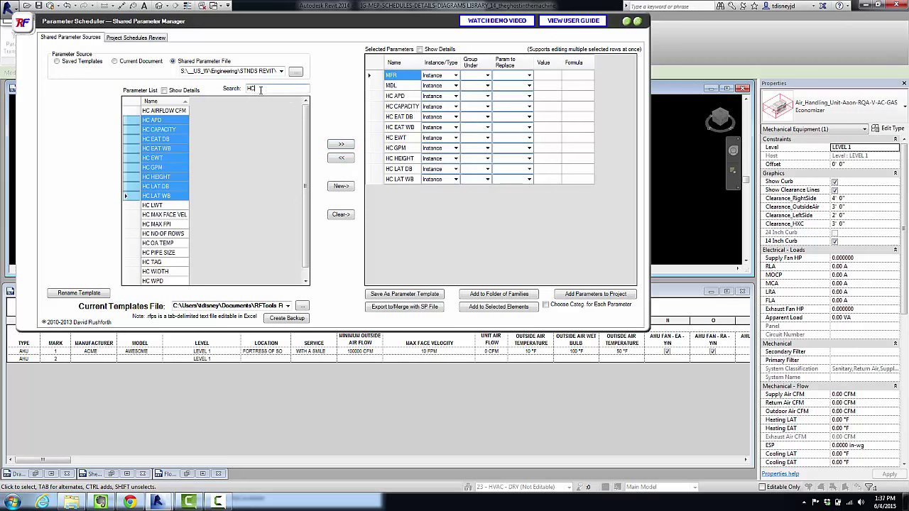
{"action": "key", "text": "BackSpace"}
{"action": "key", "text": "BackSpace"}
{"action": "type", "text": "CC"}
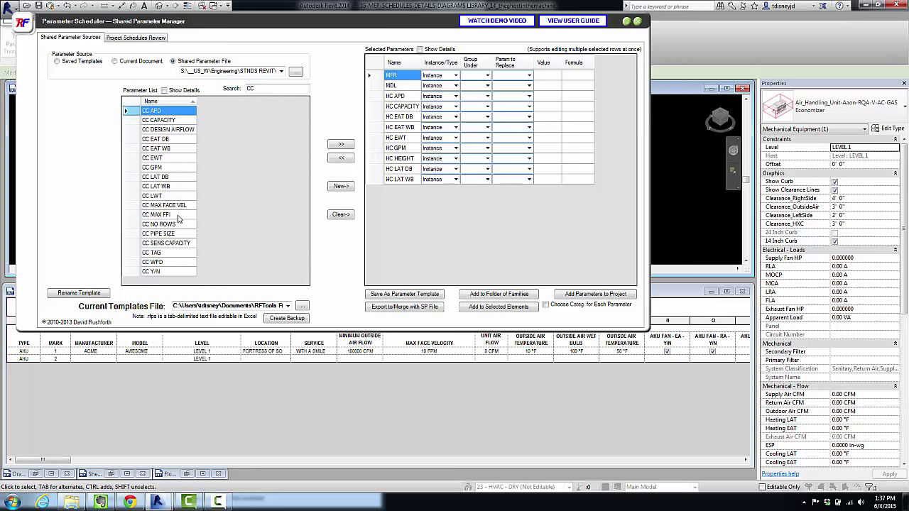
{"action": "left_click", "coordinate": [174, 263], "text": "shift"}
{"action": "left_click", "coordinate": [341, 145]}
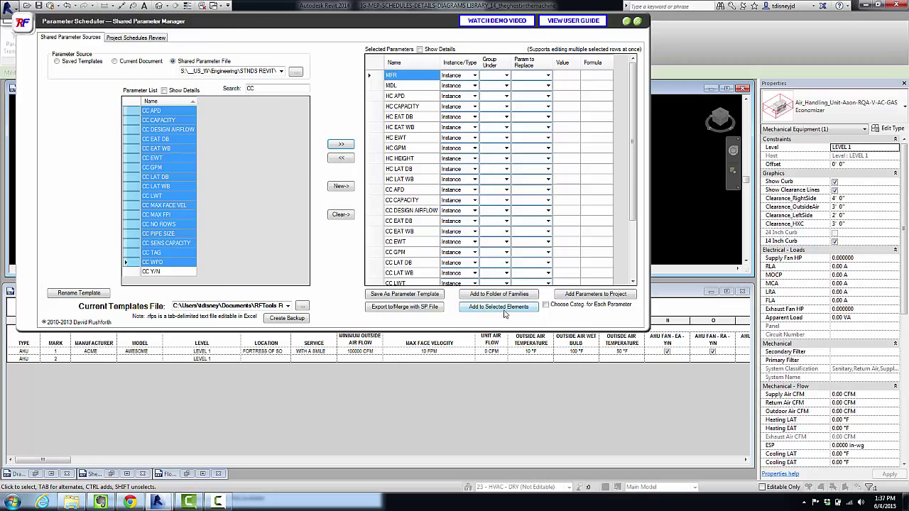
{"action": "left_click", "coordinate": [637, 21]}
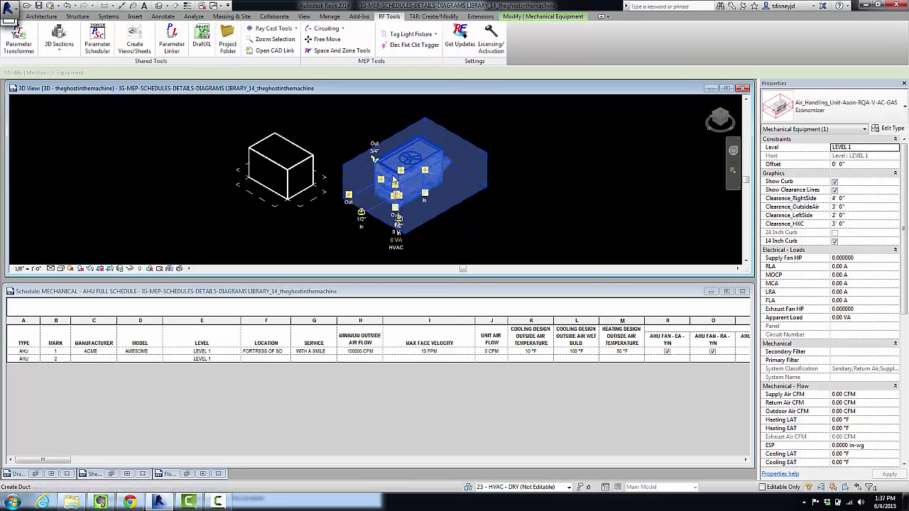
With the AHU schedule active, run Parameter Scheduler's Add Missing Parameters to Families, then close it.
{"action": "left_click", "coordinate": [495, 291]}
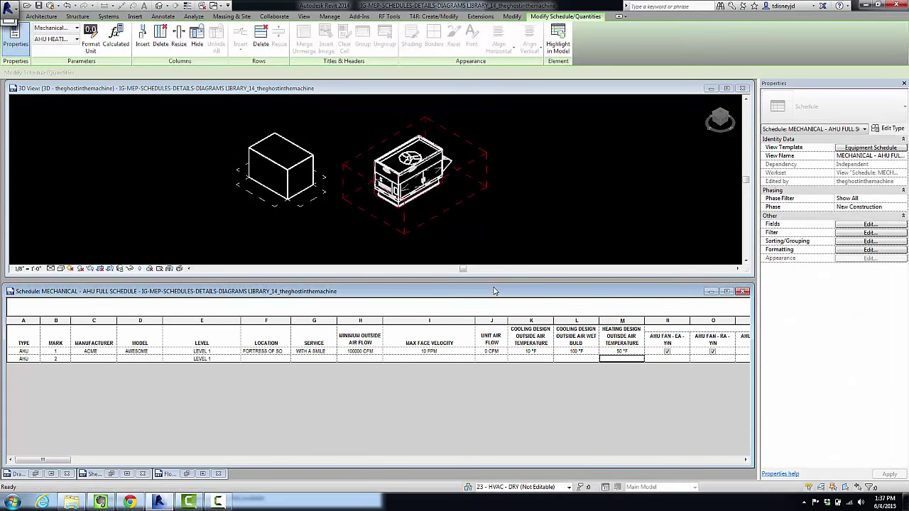
{"action": "left_click", "coordinate": [389, 17]}
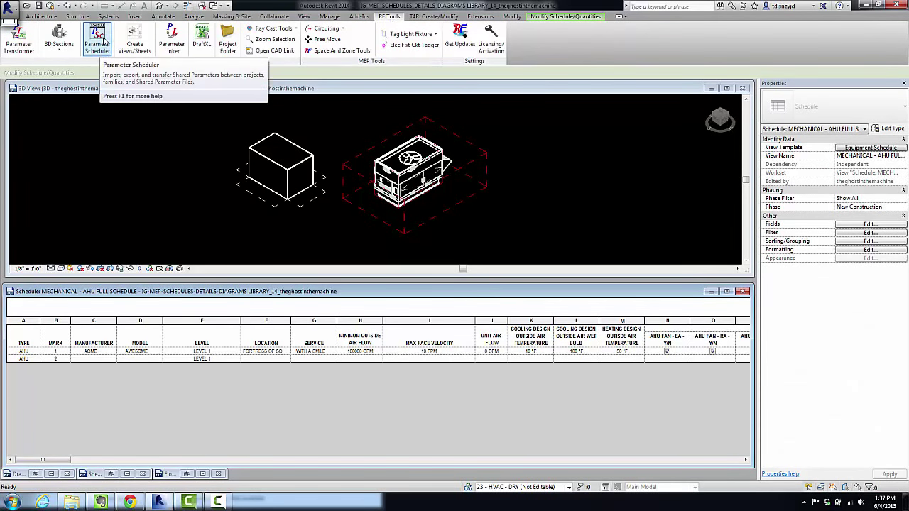
{"action": "left_click", "coordinate": [104, 41]}
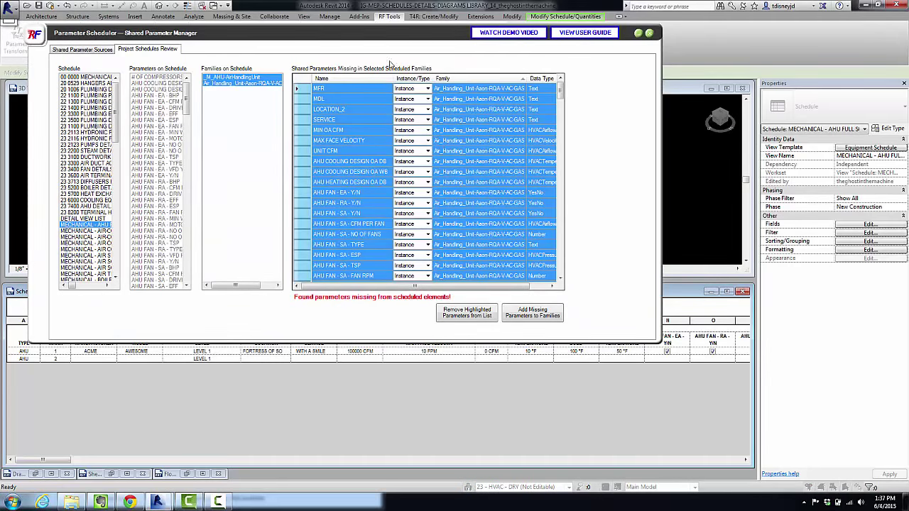
{"action": "left_click_drag", "start_coordinate": [366, 34], "coordinate": [563, 34]}
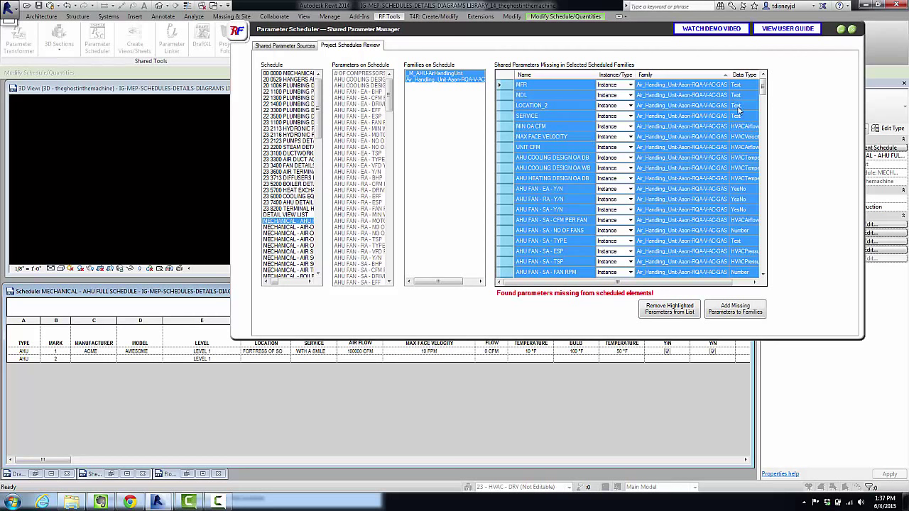
{"action": "left_click", "coordinate": [739, 310]}
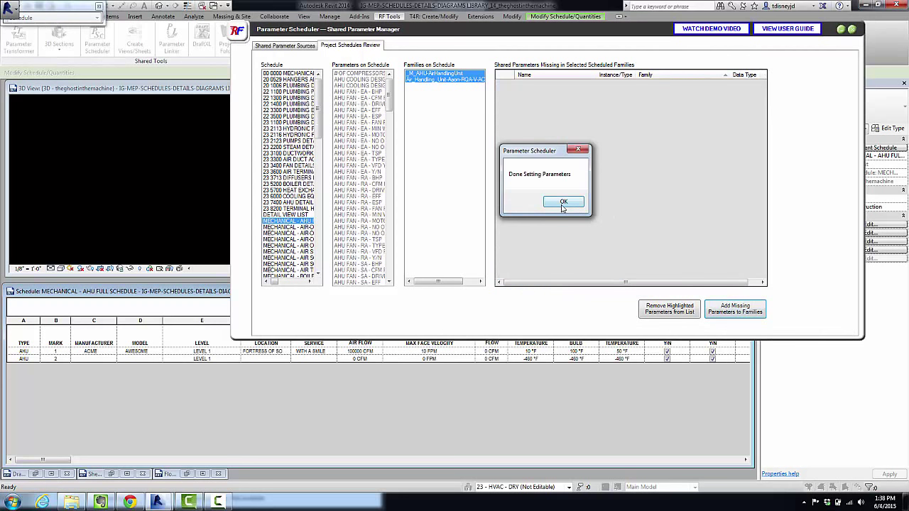
{"action": "left_click", "coordinate": [563, 202]}
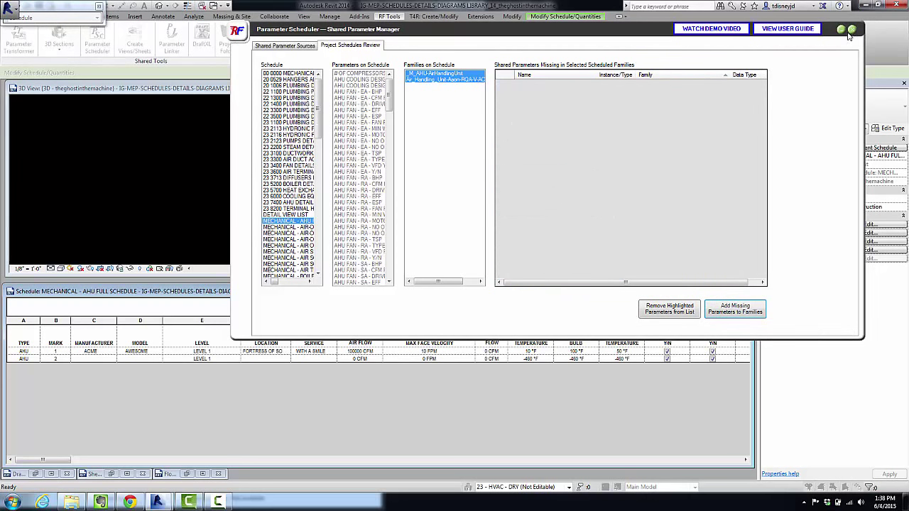
{"action": "left_click", "coordinate": [851, 30]}
{"action": "left_click", "coordinate": [143, 359]}
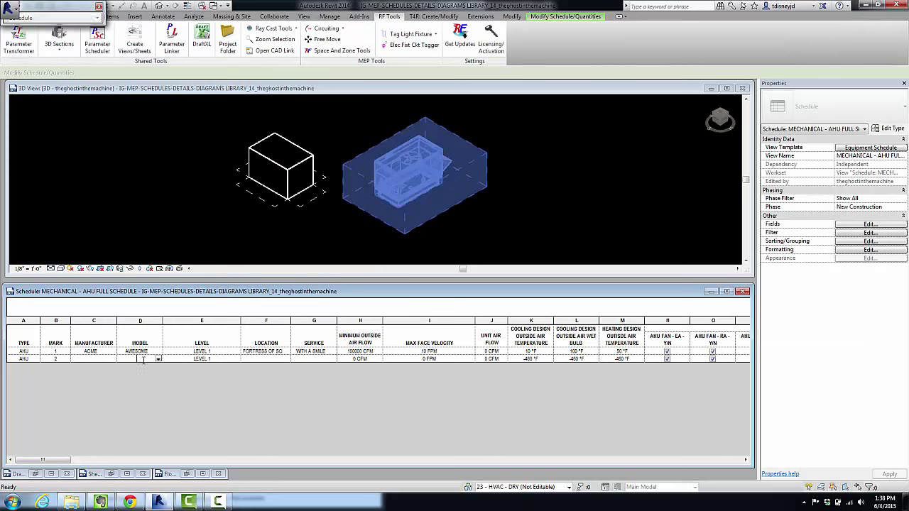
{"action": "left_click", "coordinate": [492, 358]}
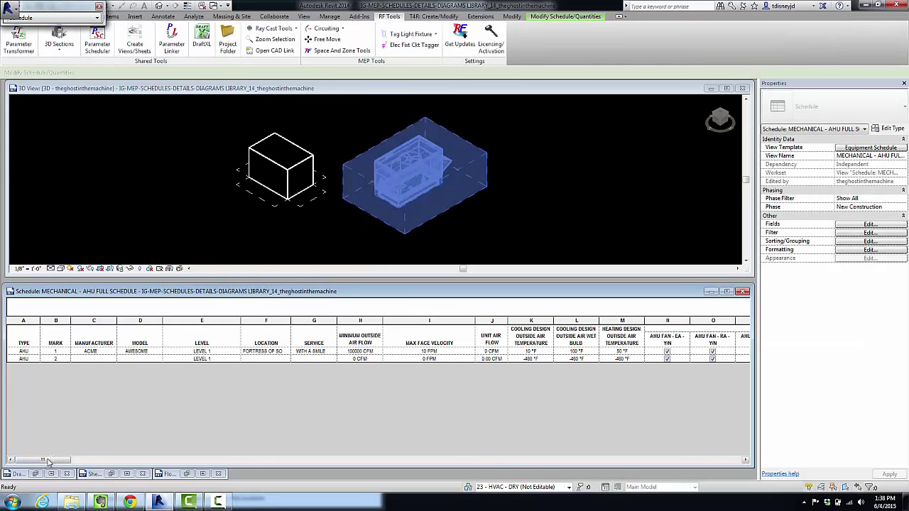
{"action": "left_click_drag", "start_coordinate": [47, 461], "coordinate": [24, 460]}
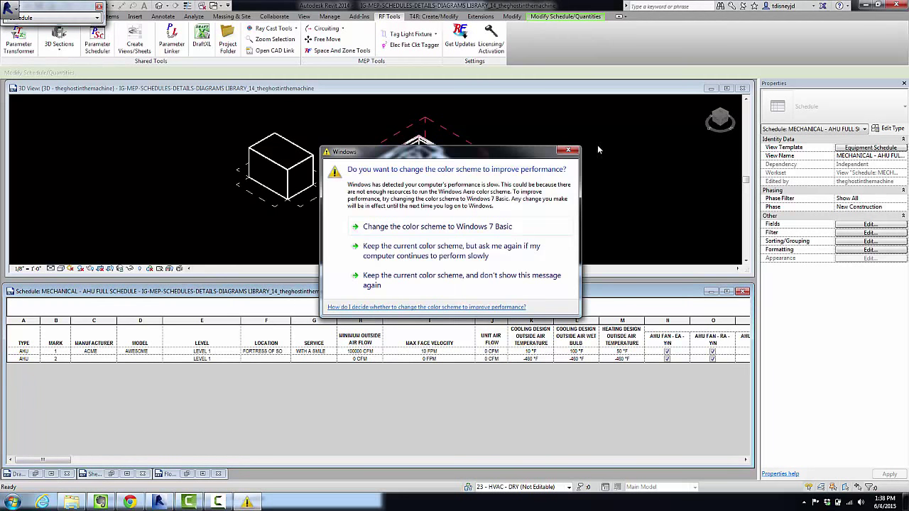
{"action": "left_click", "coordinate": [573, 151]}
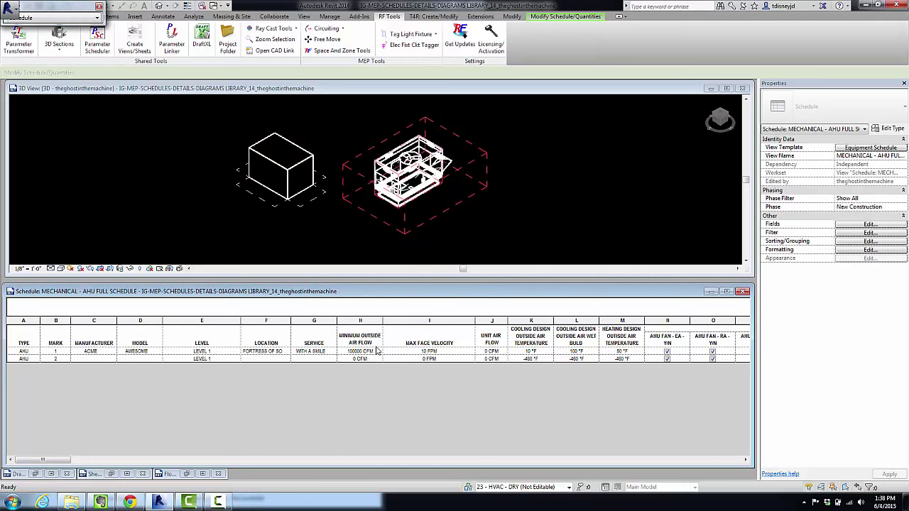
{"action": "left_click", "coordinate": [327, 151]}
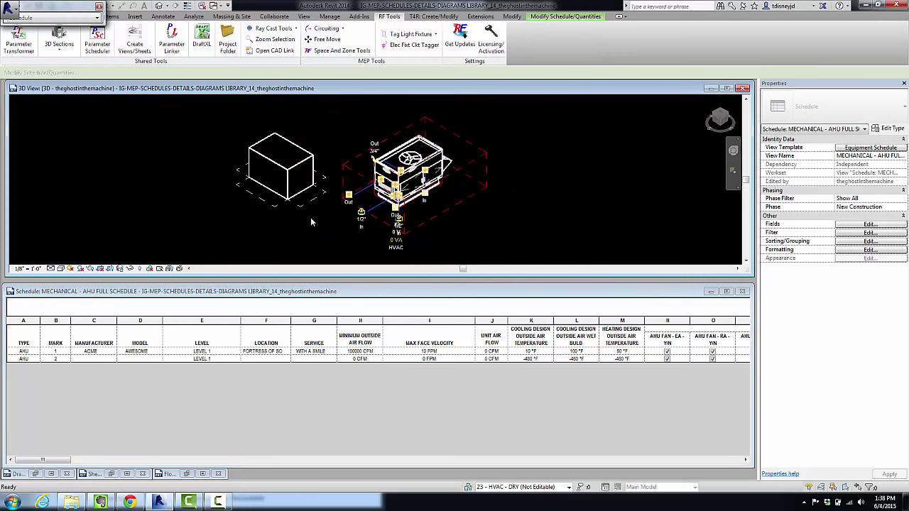
Switch the generic box unit to the Air_Handling_Unit-Aaon Economizer type, then select the right-hand unit.
{"action": "left_click", "coordinate": [307, 160]}
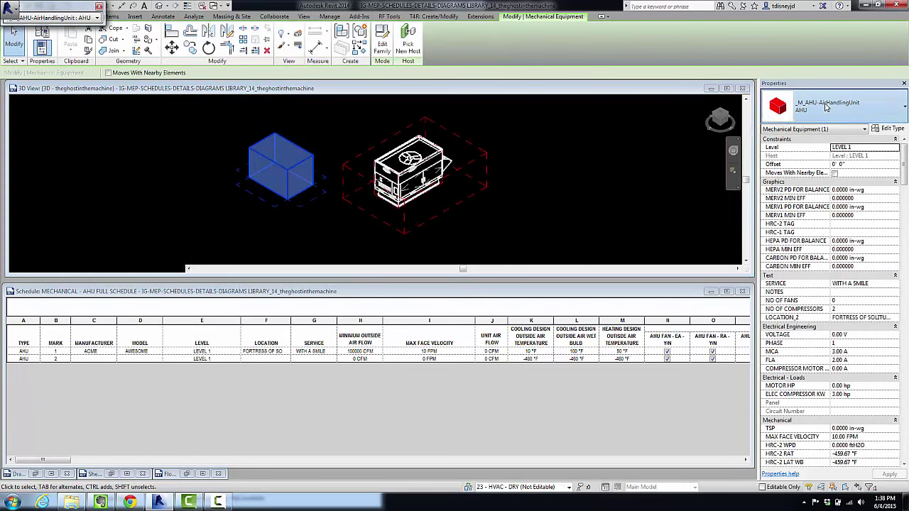
{"action": "left_click", "coordinate": [831, 107]}
{"action": "left_click", "coordinate": [678, 196]}
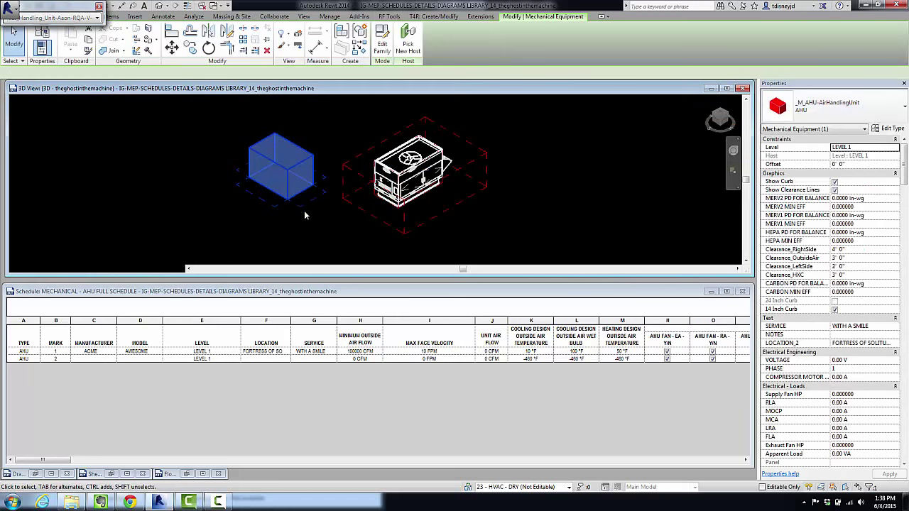
{"action": "left_click", "coordinate": [161, 183]}
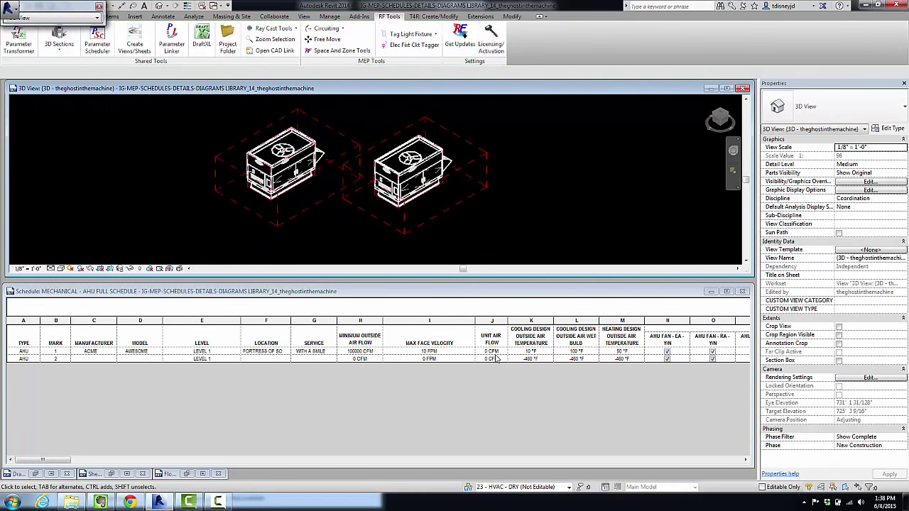
{"action": "left_click", "coordinate": [425, 170]}
Delete the right-hand air-handling unit and adjust the remaining Economizer unit's position.
{"action": "key", "text": "Delete"}
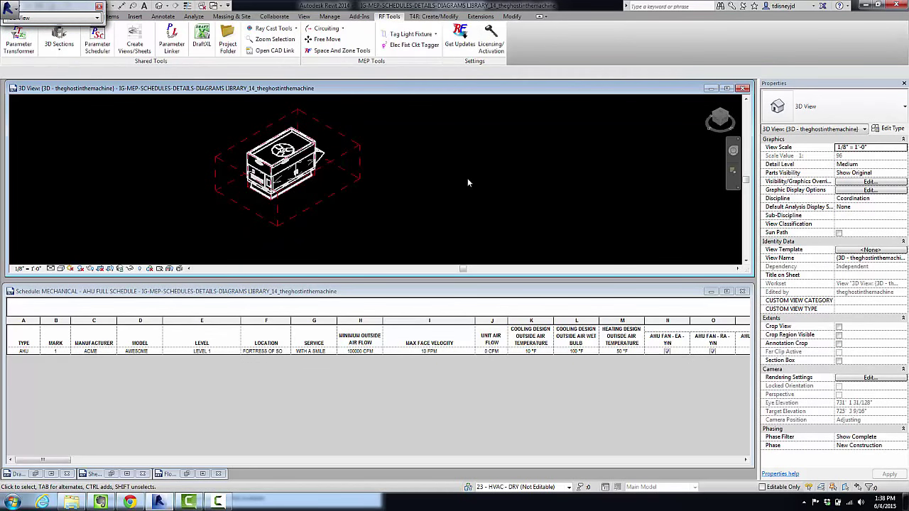
{"action": "key", "text": "ctrl+z"}
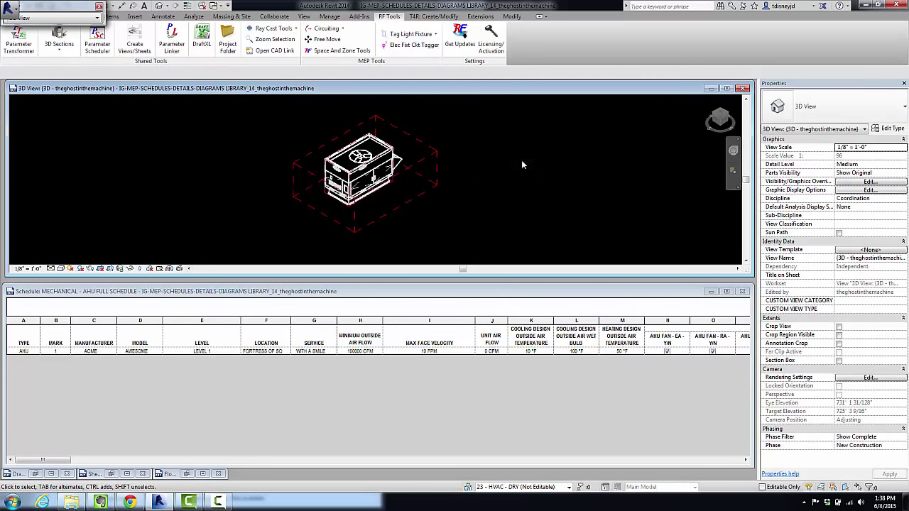
{"action": "scroll", "coordinate": [441, 167], "scroll_direction": "up", "scroll_amount": 2}
{"action": "scroll", "coordinate": [389, 176], "scroll_direction": "down", "scroll_amount": 2}
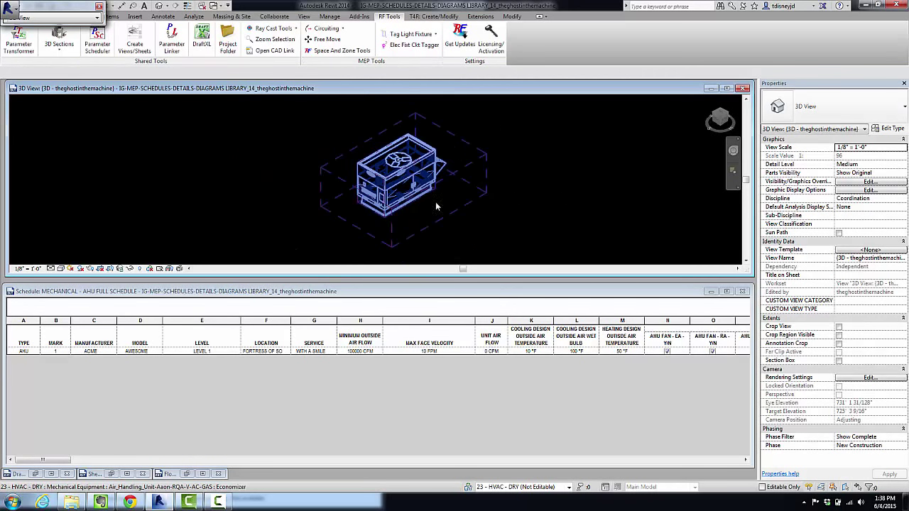
{"action": "key", "text": "ctrl+z"}
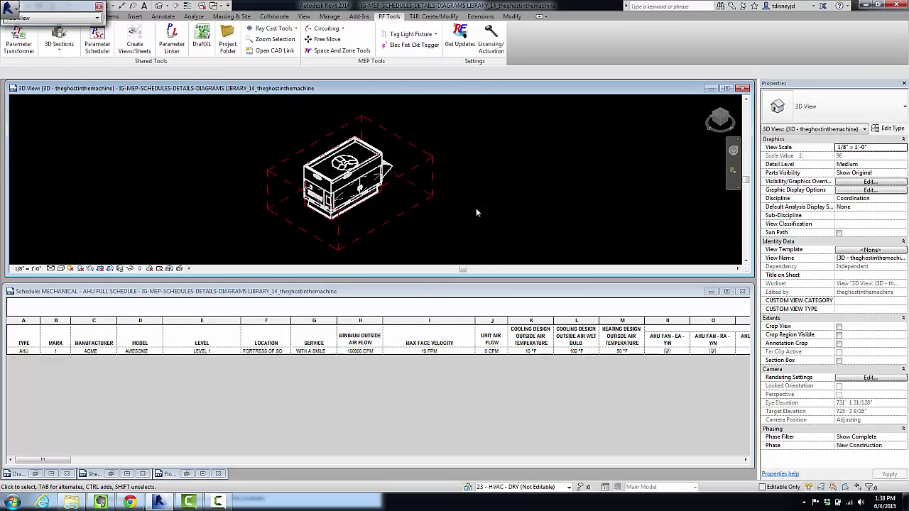